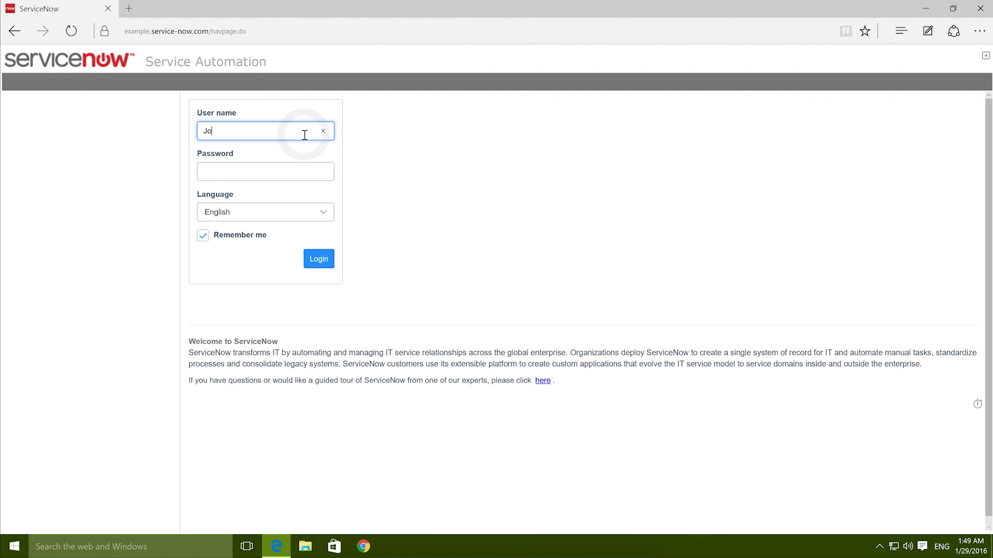
{"action": "type", "text": "hn.Smith"}
Sign in to ServiceNow with the agent user name and password.
{"action": "left_click", "coordinate": [278, 168]}
{"action": "type", "text": "pa"}
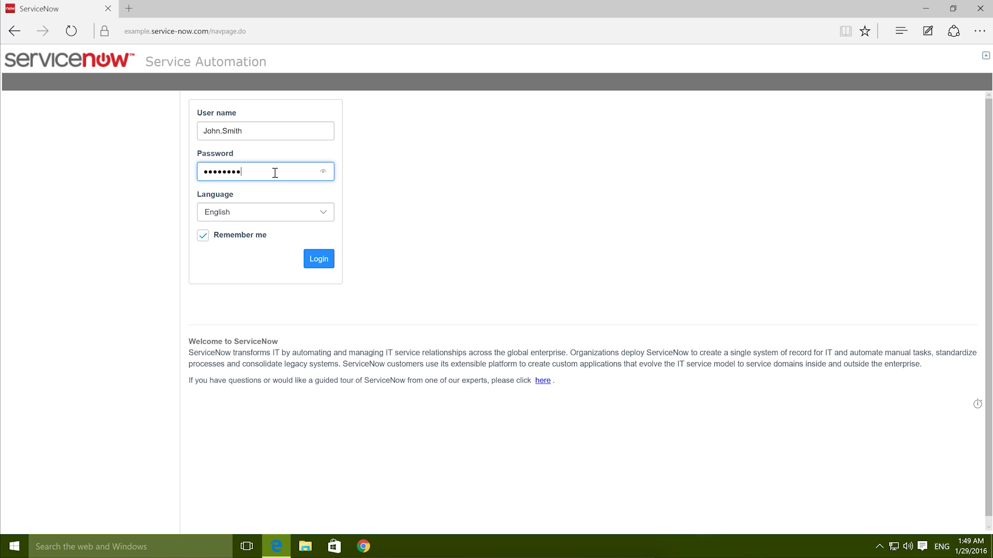
{"action": "left_click", "coordinate": [315, 262]}
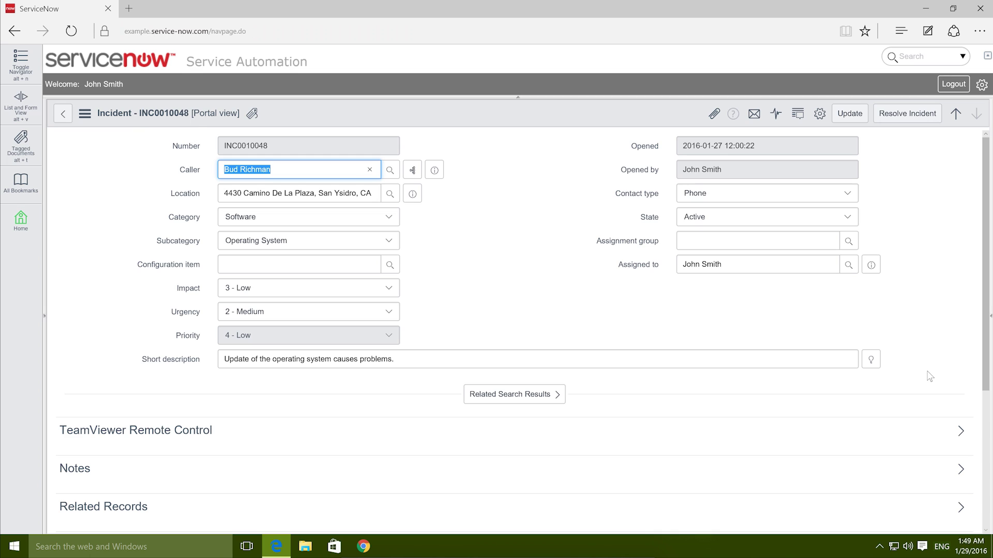
{"action": "scroll", "coordinate": [930, 377], "scroll_direction": "down", "scroll_amount": 2}
{"action": "scroll", "coordinate": [931, 377], "scroll_direction": "down", "scroll_amount": 2}
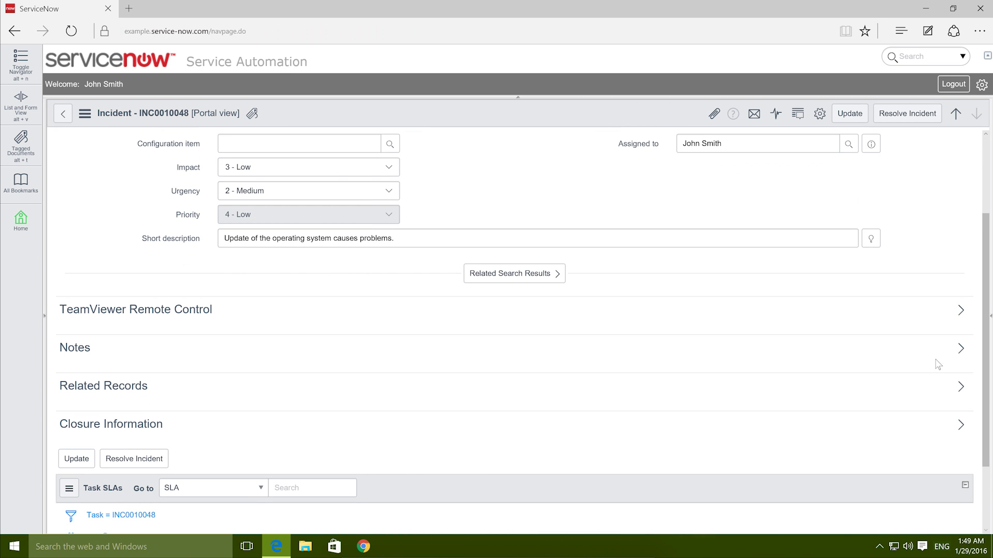
Expand TeamViewer Remote Control on INC0010048 and request a TeamViewer service case.
{"action": "left_click", "coordinate": [960, 311]}
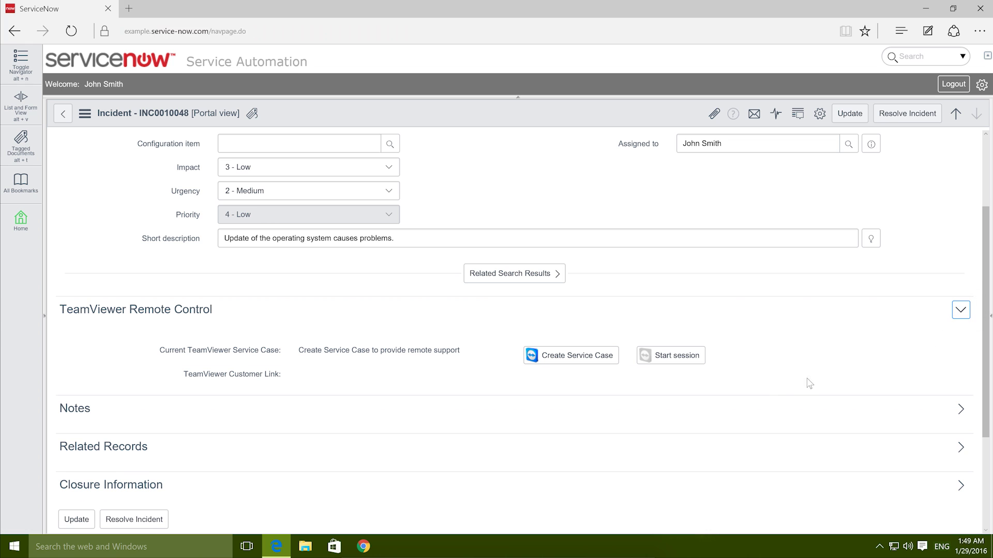
{"action": "left_click", "coordinate": [579, 358]}
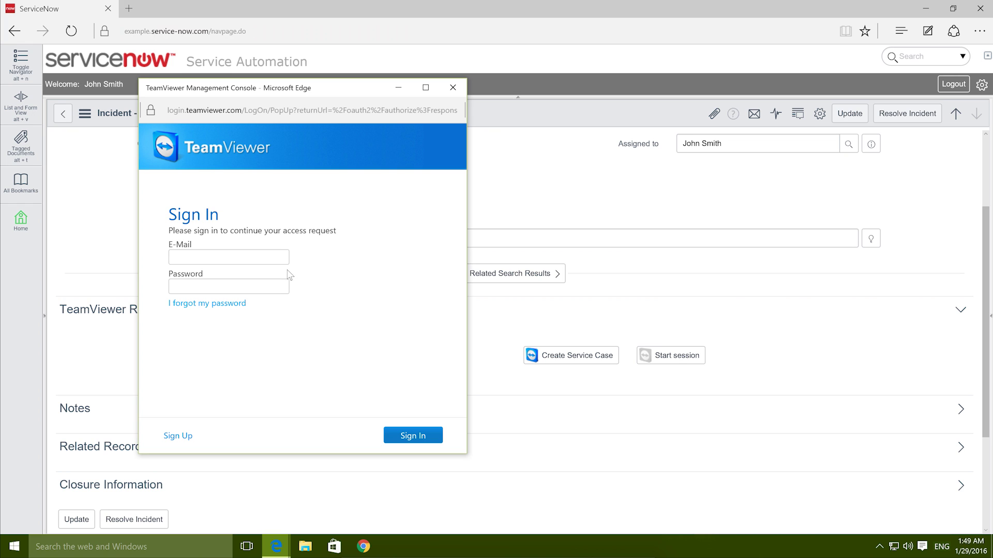
Sign in with the TeamViewer e-mail and password, and allow ServiceNow's requested permissions.
{"action": "left_click", "coordinate": [279, 261]}
{"action": "type", "text": "exampl"}
{"action": "type", "text": "e-en@example.com"}
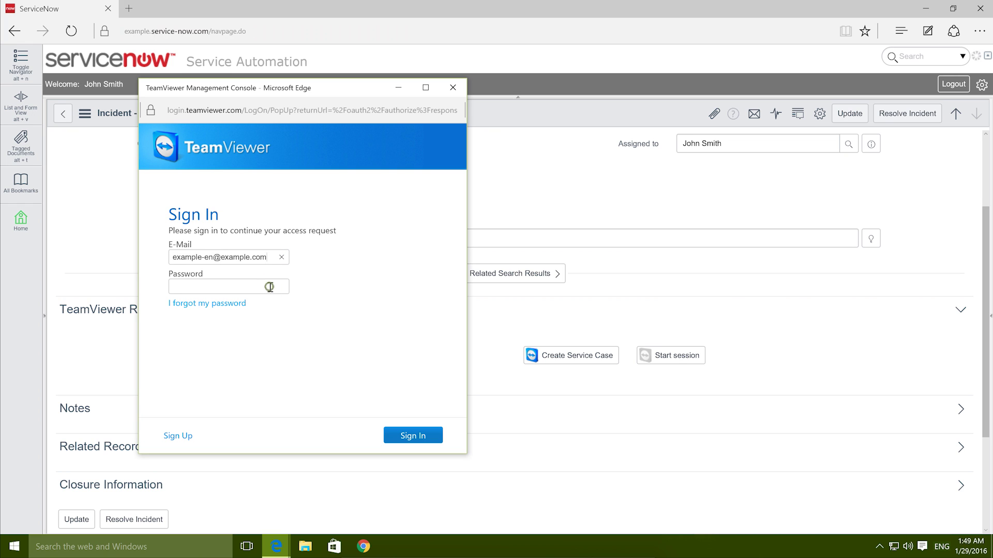
{"action": "left_click", "coordinate": [268, 285]}
{"action": "type", "text": "*******"}
{"action": "left_click", "coordinate": [413, 433]}
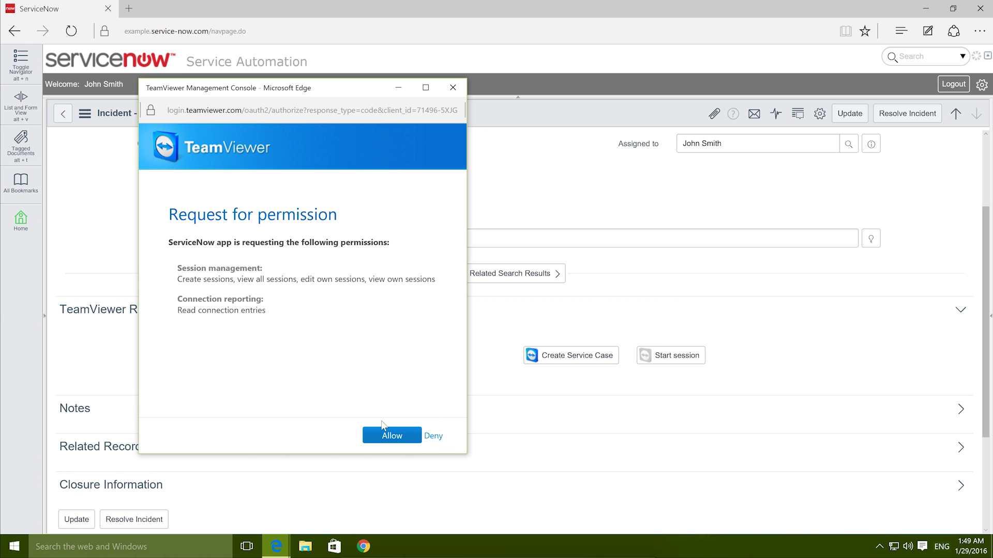
{"action": "left_click", "coordinate": [390, 435]}
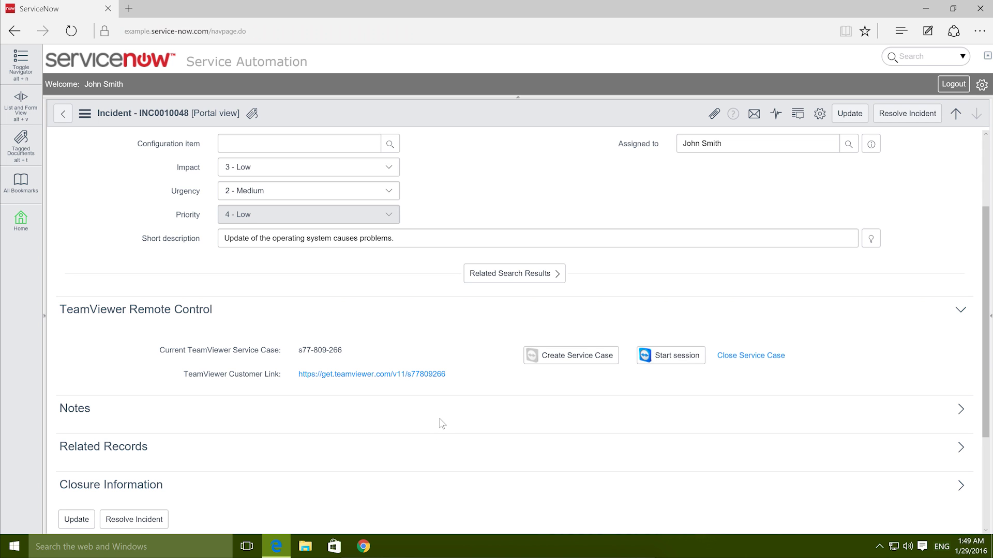
Copy the s77-809-266 customer link and begin an email about the incident.
{"action": "right_click", "coordinate": [414, 374]}
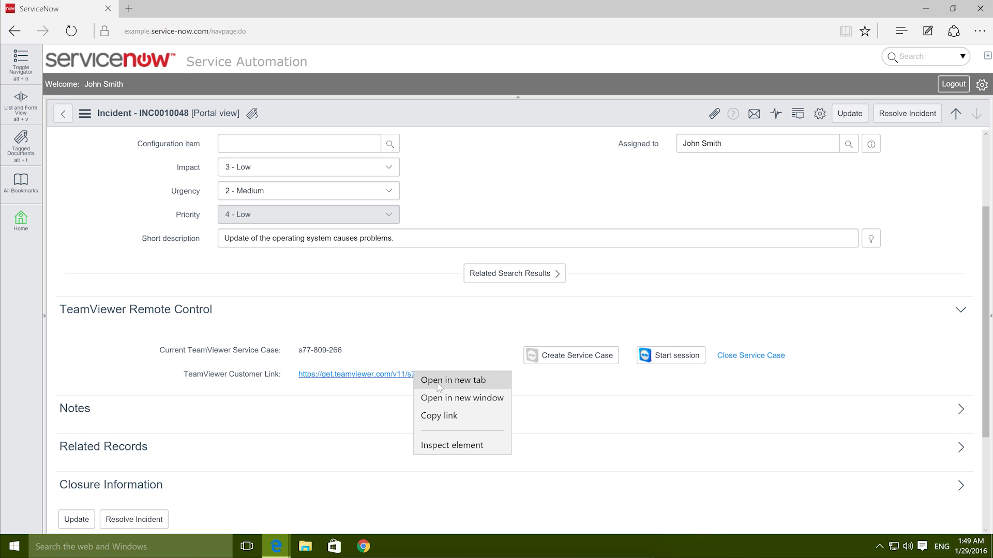
{"action": "left_click", "coordinate": [448, 417]}
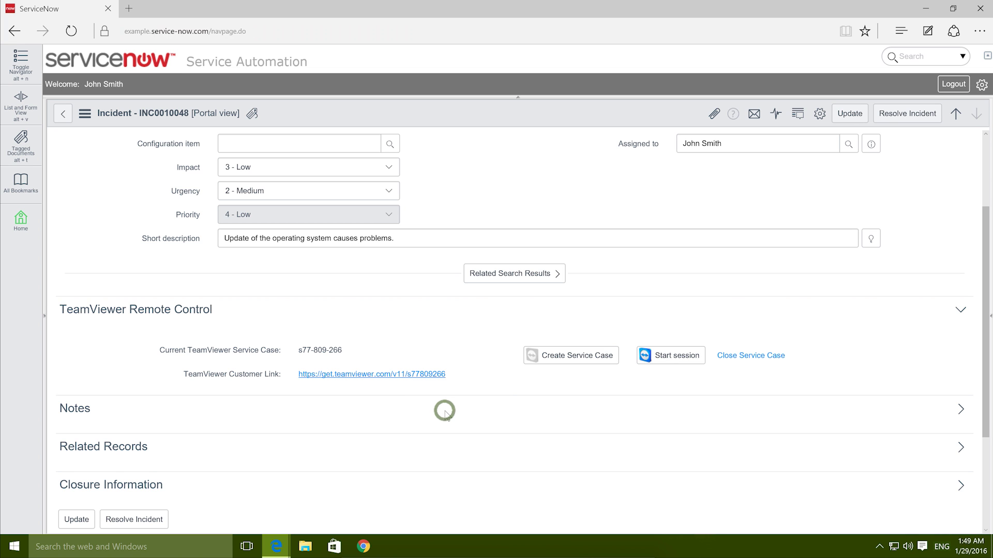
{"action": "left_click", "coordinate": [753, 114]}
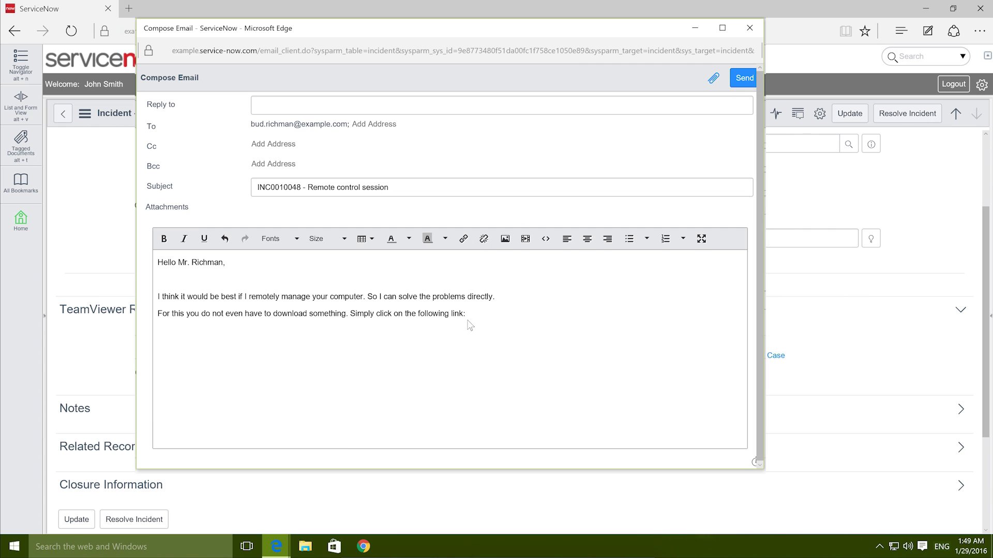
Paste the customer link on a new line below the greeting and send the email.
{"action": "left_click", "coordinate": [469, 319]}
{"action": "key", "text": "Return"}
{"action": "key", "text": "Return"}
{"action": "left_click", "coordinate": [238, 347]}
{"action": "right_click", "coordinate": [237, 348]}
{"action": "left_click", "coordinate": [253, 373]}
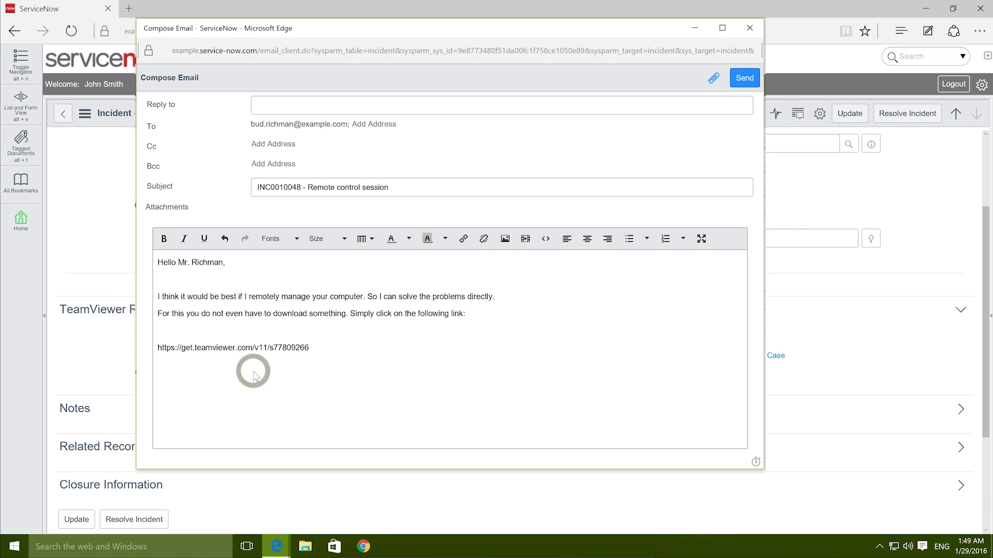
{"action": "left_click", "coordinate": [743, 78]}
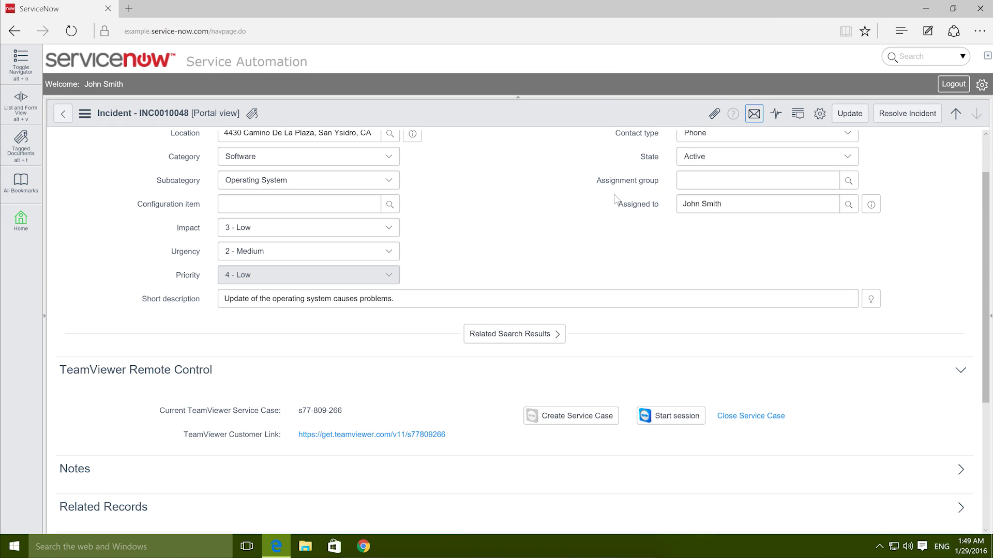
{"action": "left_click", "coordinate": [668, 418]}
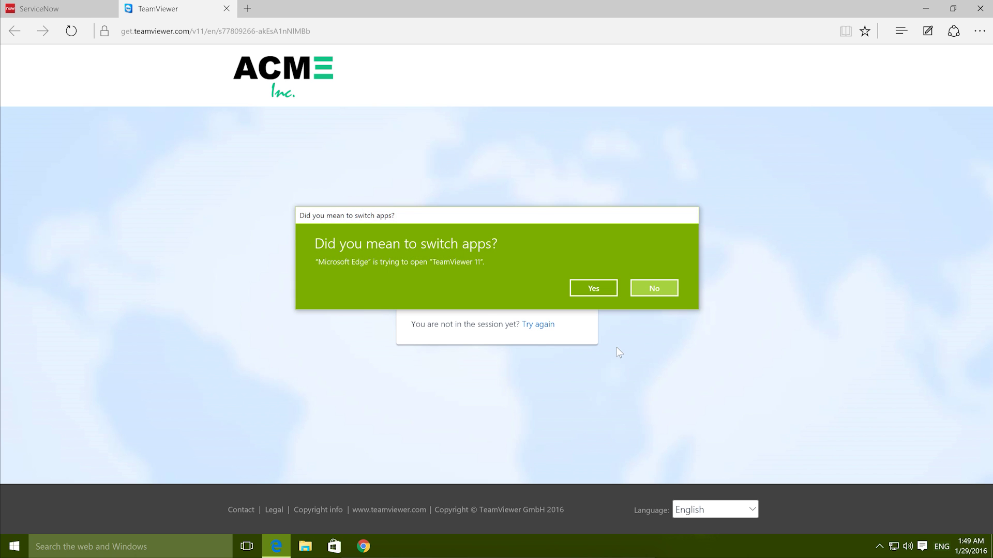
{"action": "left_click", "coordinate": [593, 290]}
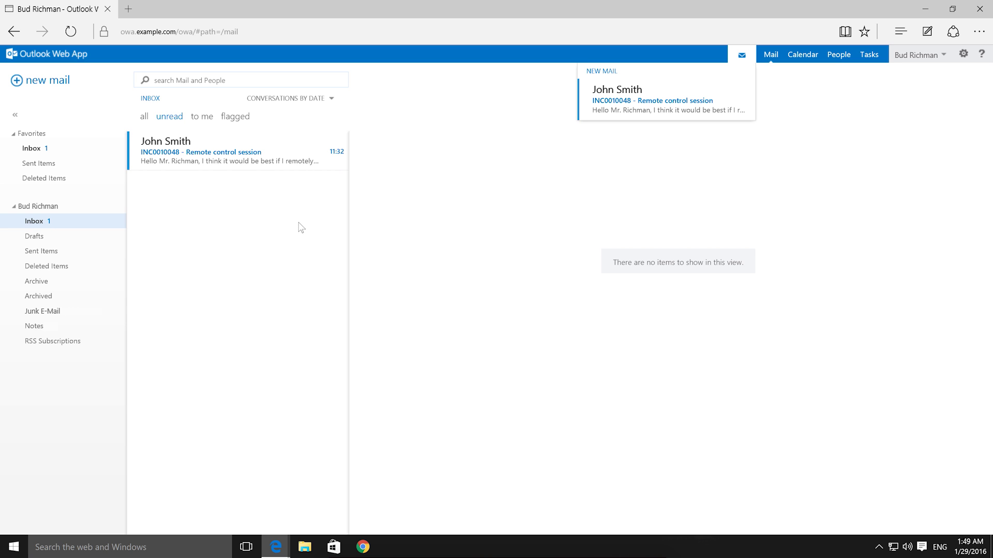
Open the 'INC0010048 - Remote control session' email and follow its TeamViewer link.
{"action": "left_click", "coordinate": [325, 161]}
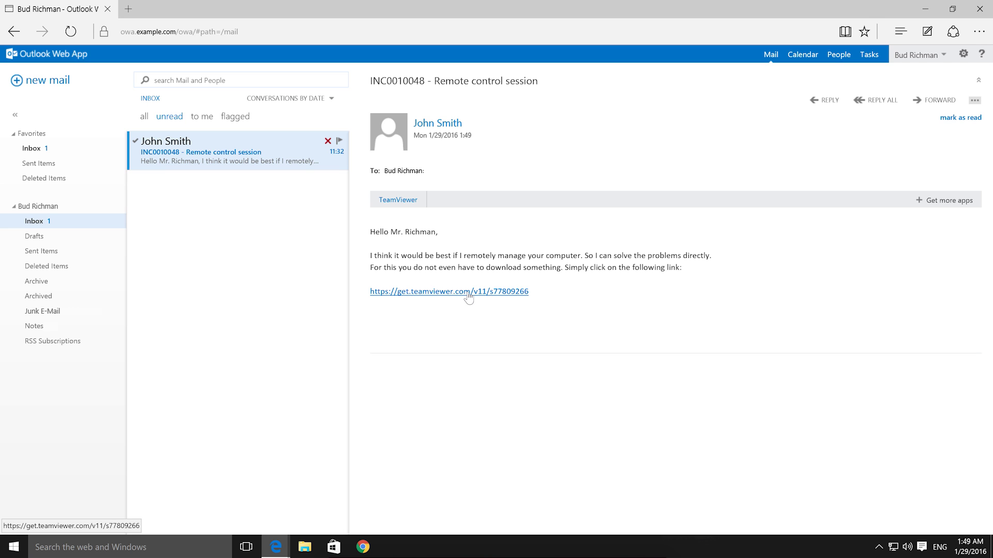
{"action": "left_click", "coordinate": [468, 293]}
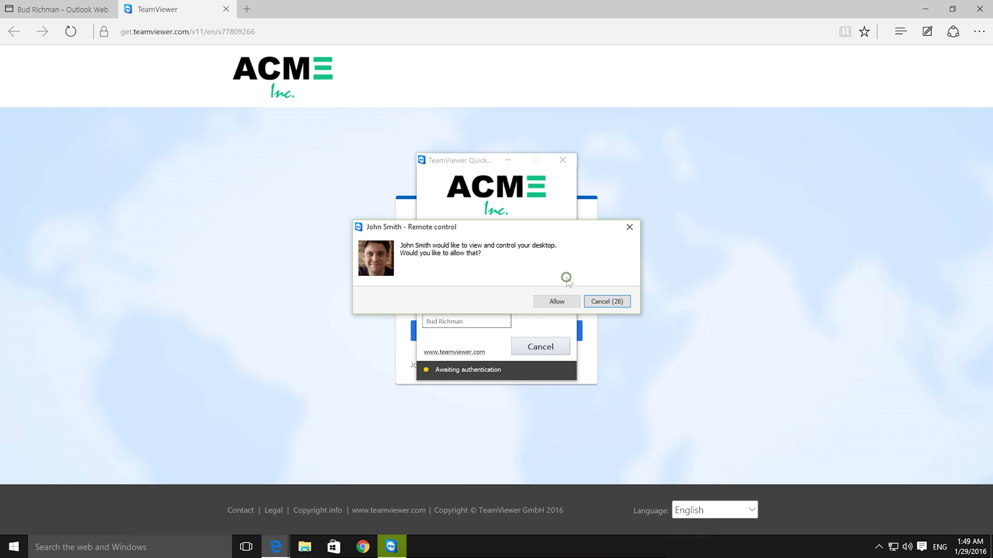
{"action": "left_click", "coordinate": [562, 302]}
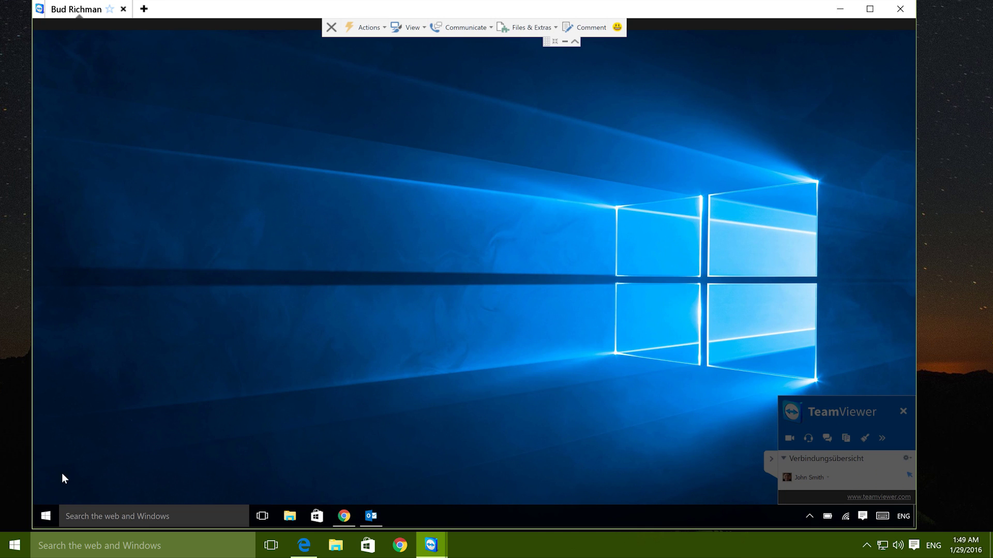
Open Programs and Features on the remote computer and view its installed updates.
{"action": "right_click", "coordinate": [46, 513]}
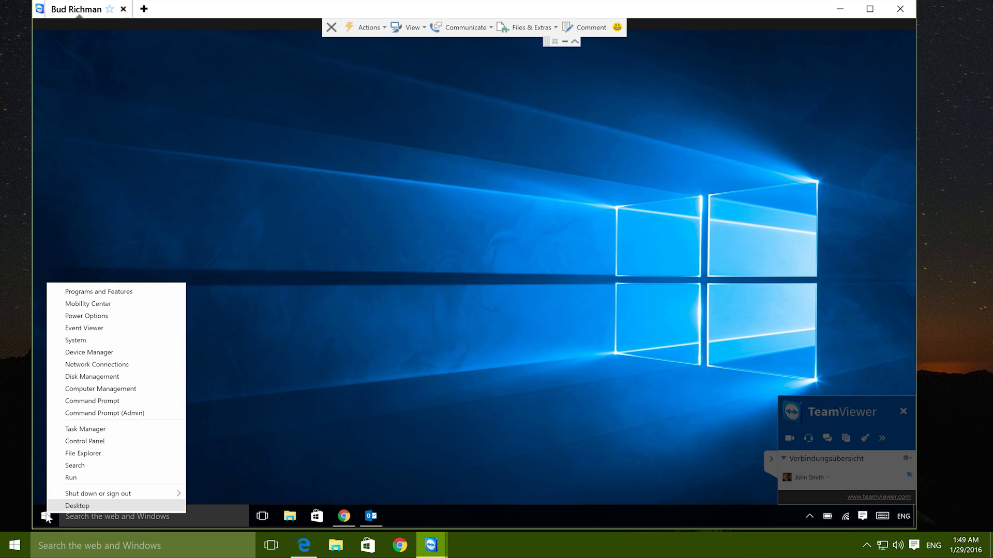
{"action": "left_click", "coordinate": [129, 293]}
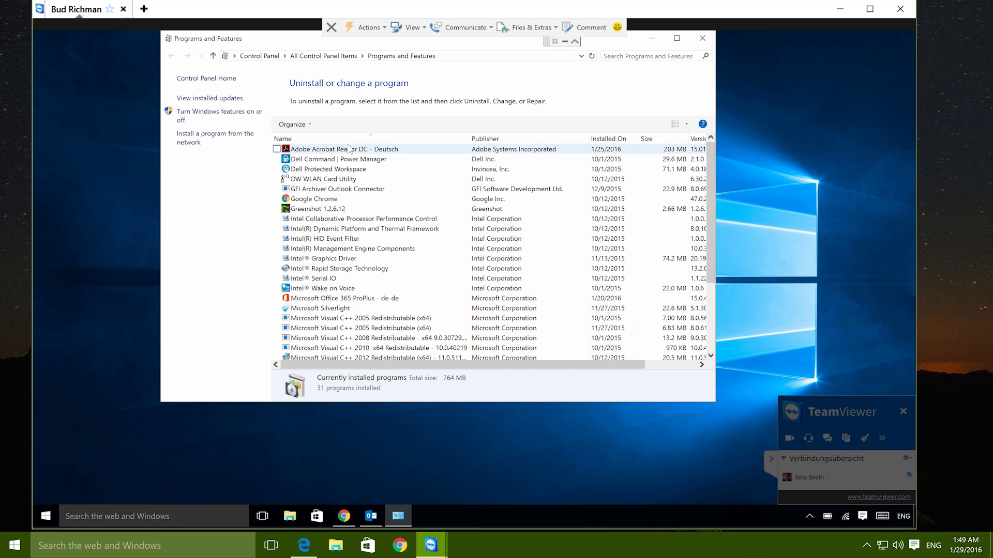
{"action": "left_click", "coordinate": [205, 98]}
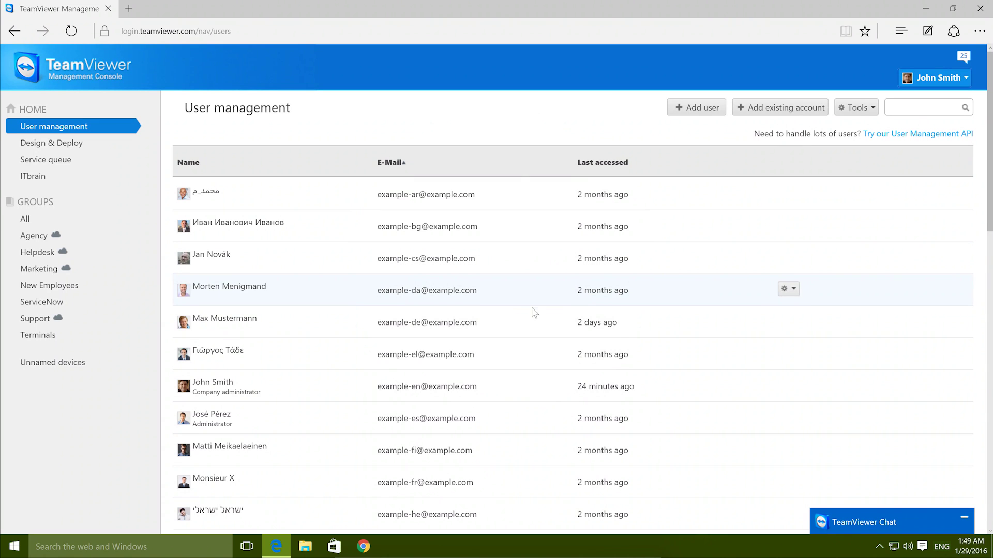
Edit the ServiceNow group from its pencil menu in User management.
{"action": "left_click", "coordinate": [12, 303]}
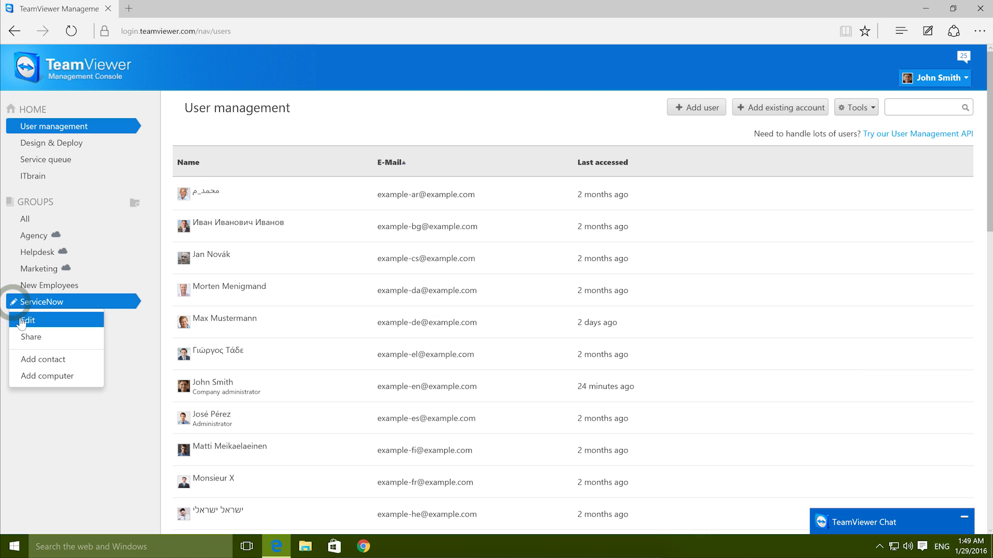
{"action": "left_click", "coordinate": [23, 321]}
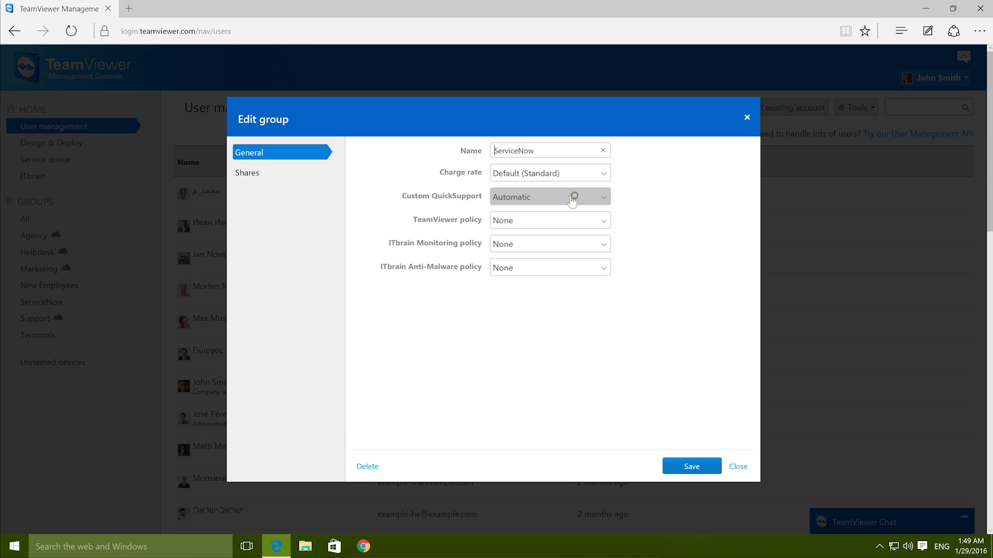
Set the ServiceNow group's Custom QuickSupport module to 'Customer satisfaction form' and save.
{"action": "left_click", "coordinate": [572, 198]}
{"action": "left_click", "coordinate": [554, 231]}
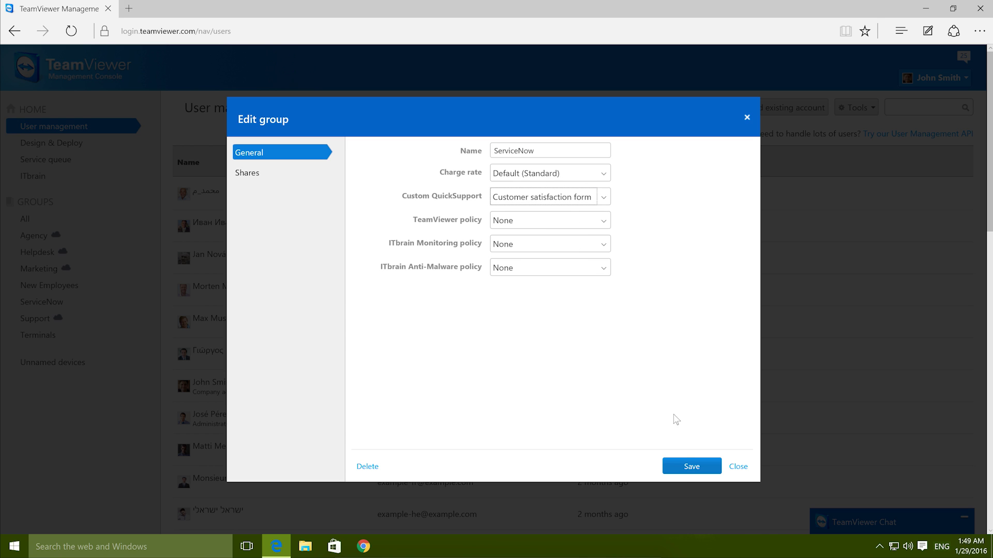
{"action": "left_click", "coordinate": [687, 467]}
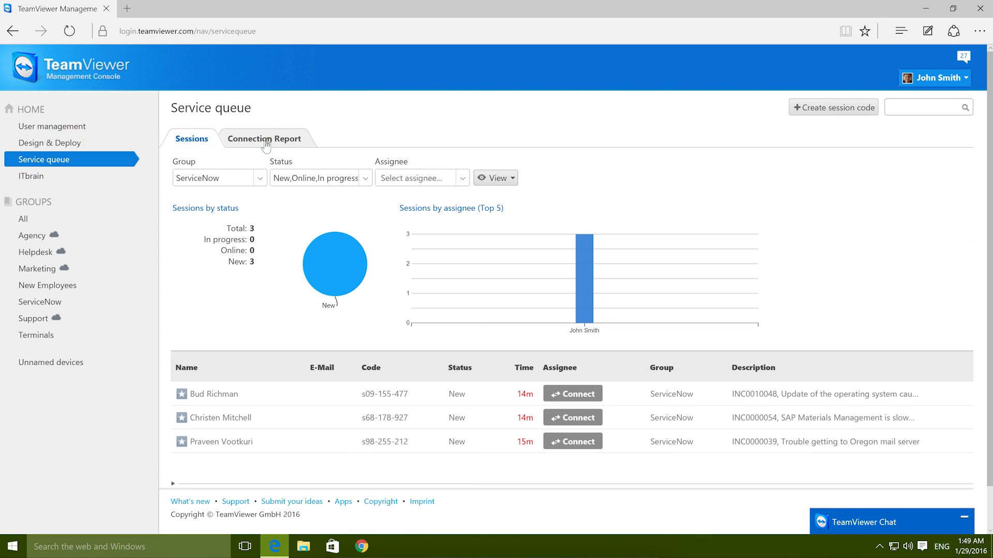
Open the Connection Report tab of the Service queue.
{"action": "left_click", "coordinate": [265, 141]}
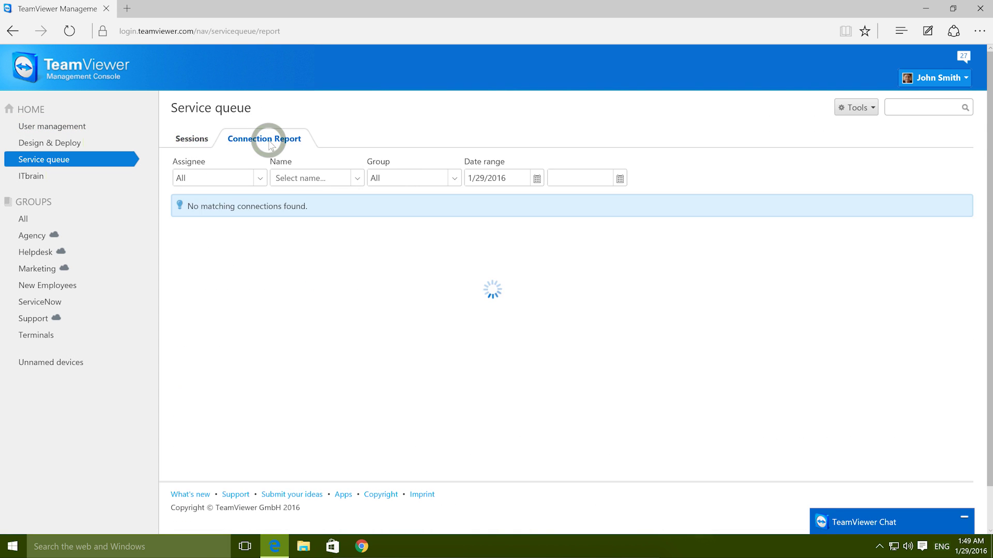